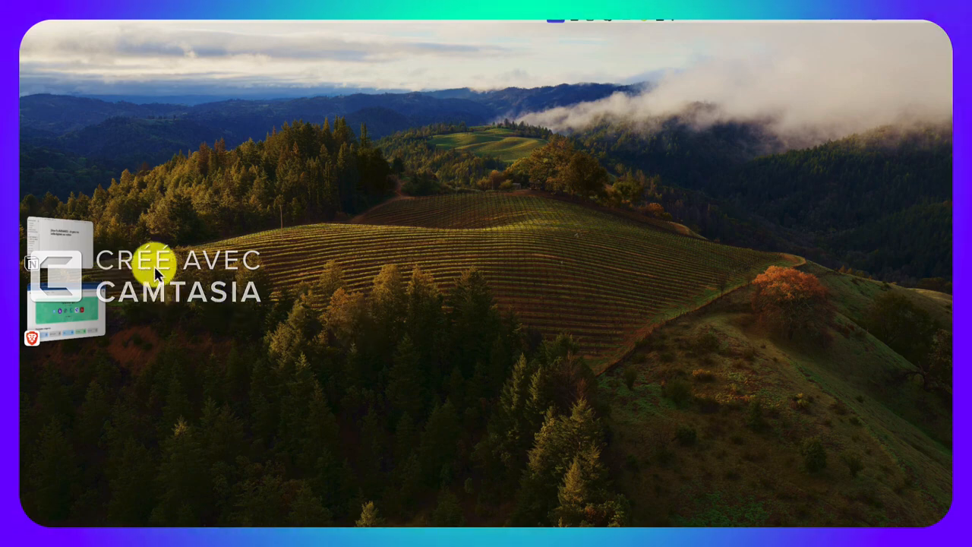
# Switch to Notion and insert an inline database (Base de données – Intégrée) in the page's empty body.
pyautogui.click(61, 236)
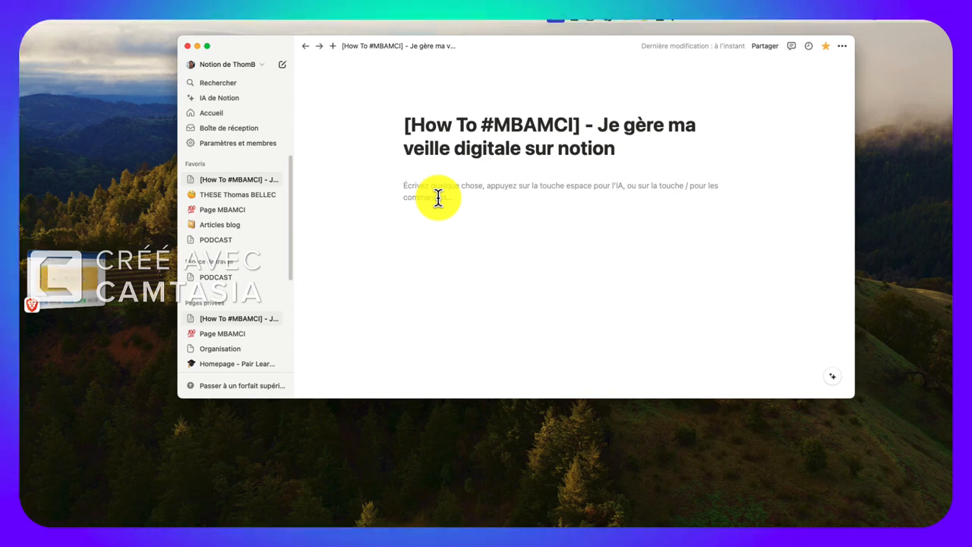
pyautogui.write('/')
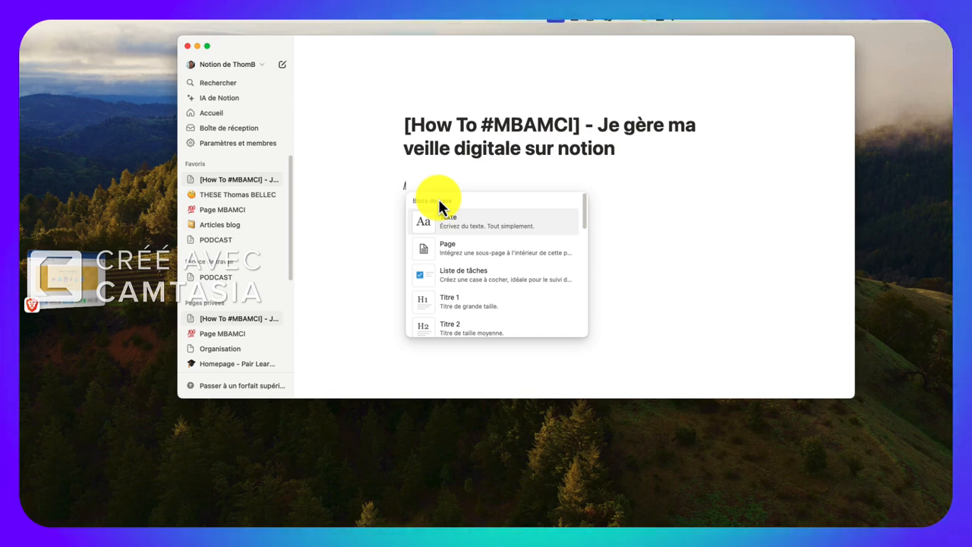
pyautogui.write('base')
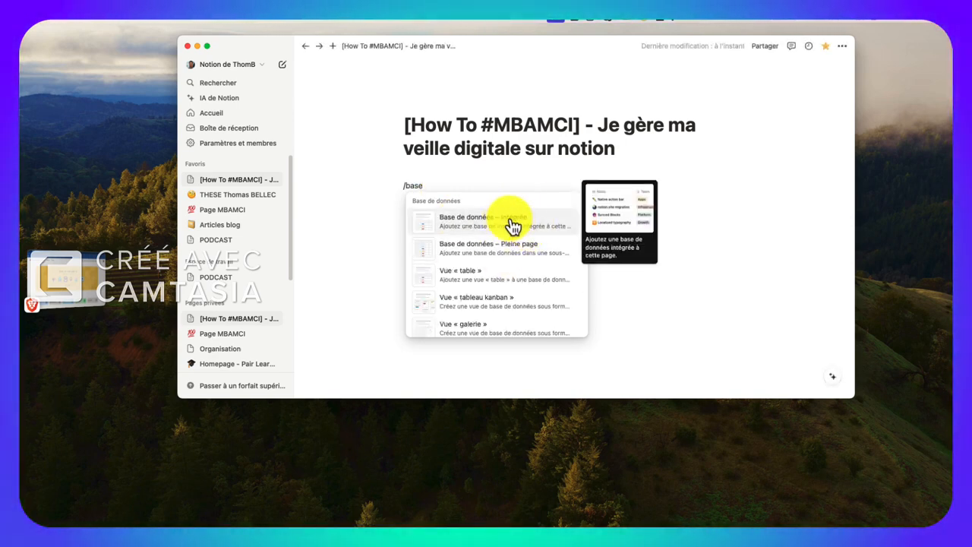
pyautogui.click(513, 227)
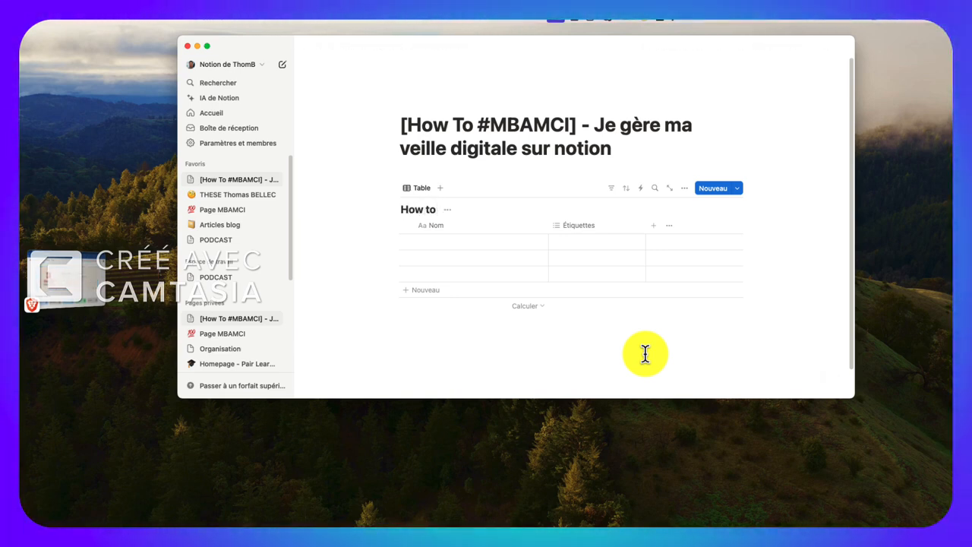
# Name the database "How to MBAMCI" and add the AI summary property "Résumé généré par l'IA" to it.
pyautogui.write('MBA')
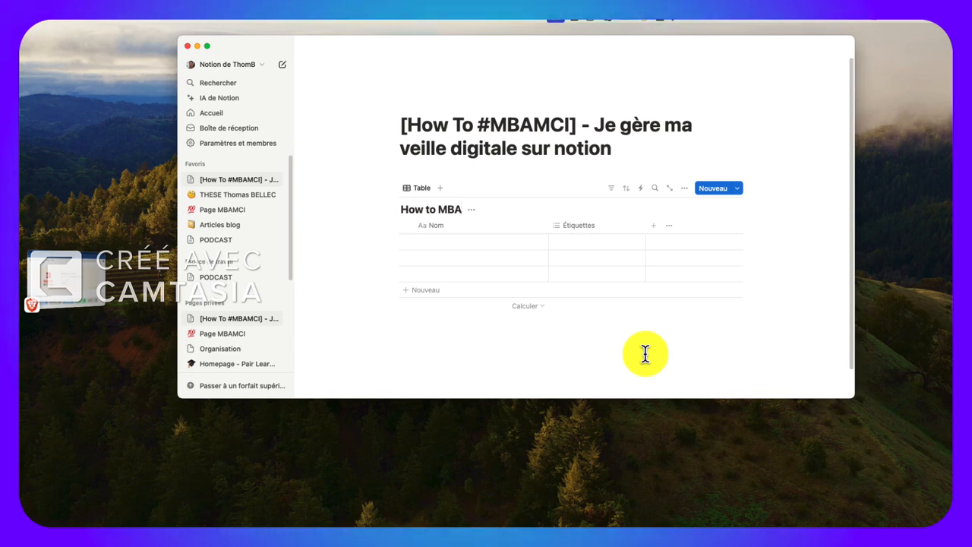
pyautogui.write('MCI')
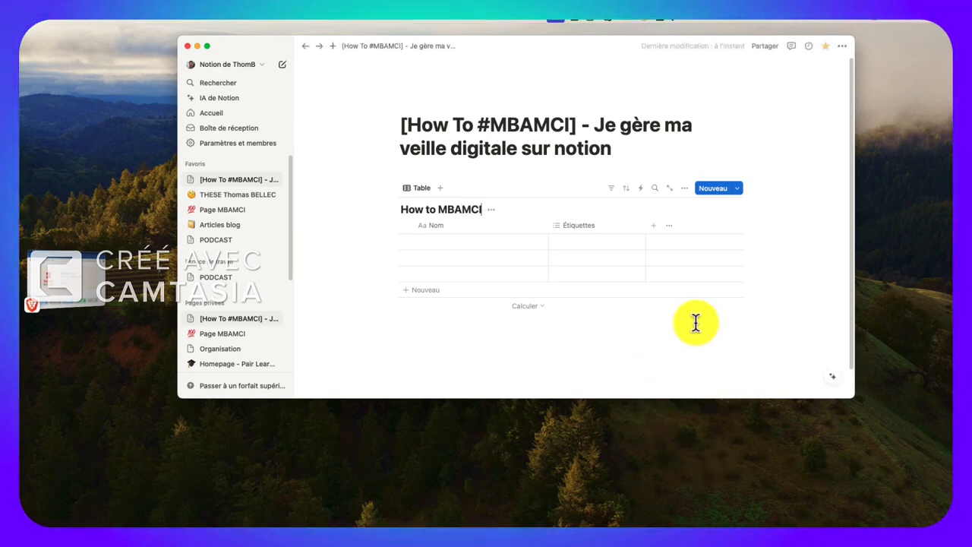
pyautogui.click(654, 227)
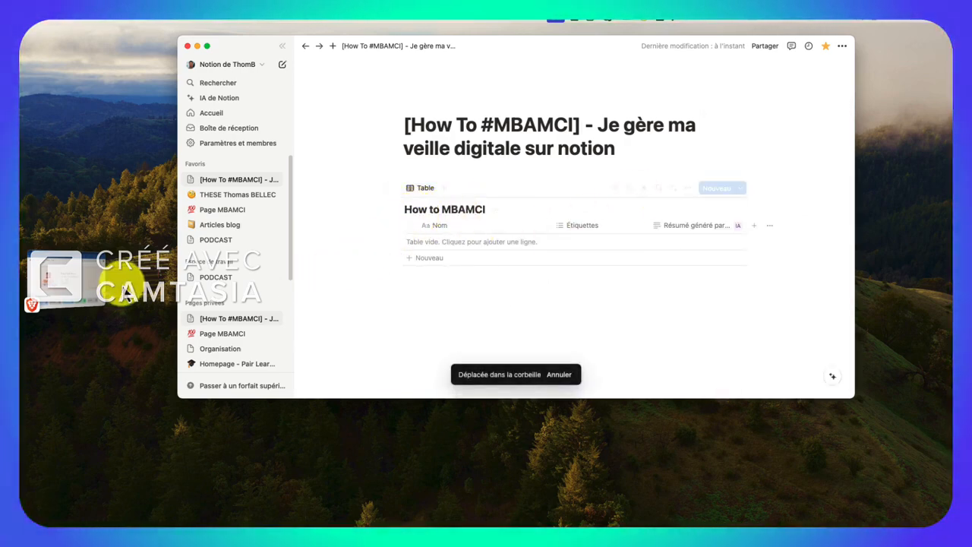
# Switch to the Brave browser, search the Chrome Web Store for "notion" and open the Save to Notion extension page.
pyautogui.click(80, 279)
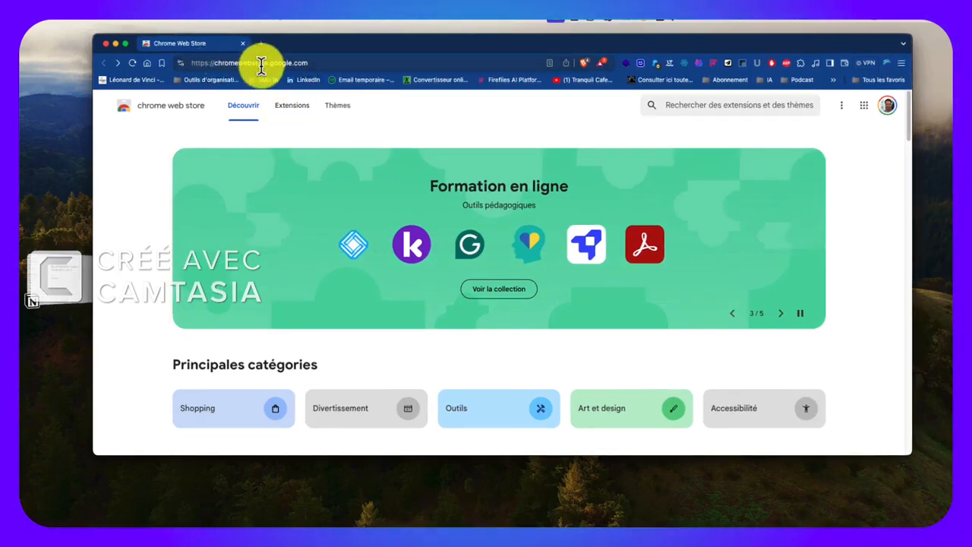
pyautogui.click(743, 109)
pyautogui.write('notion')
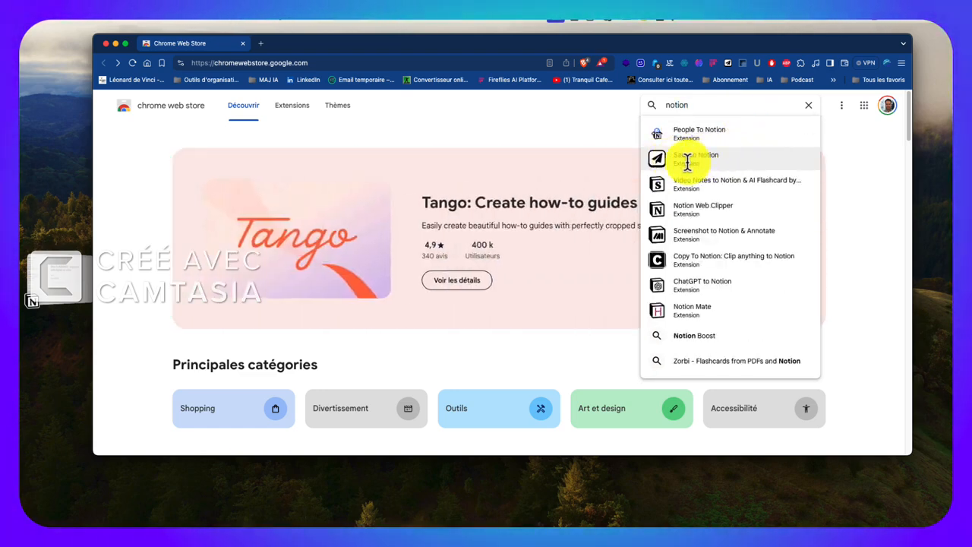
pyautogui.click(688, 159)
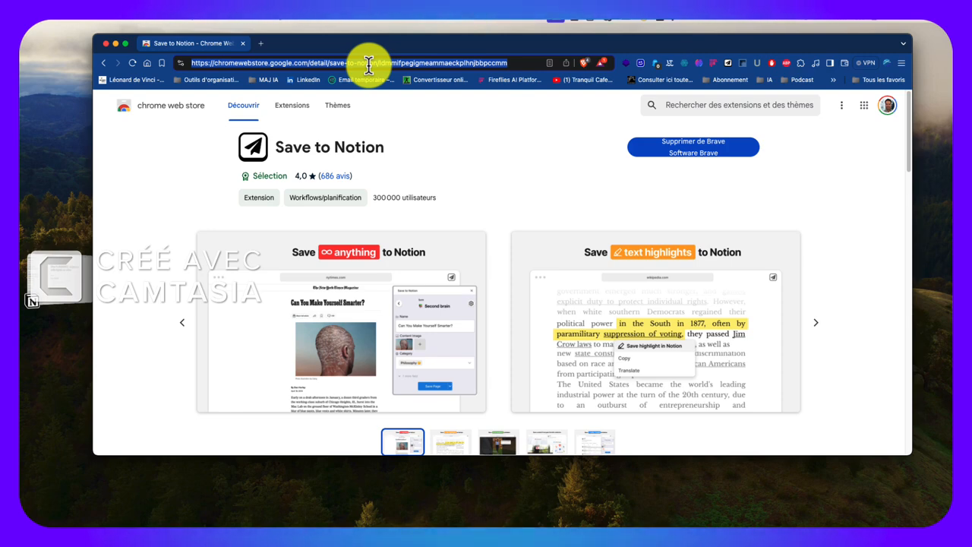
# Search Google for "article sur l'ia perplexity" and open the L'Usine Digitale article about Perplexity and SoundHound from the news results.
pyautogui.write('article sur')
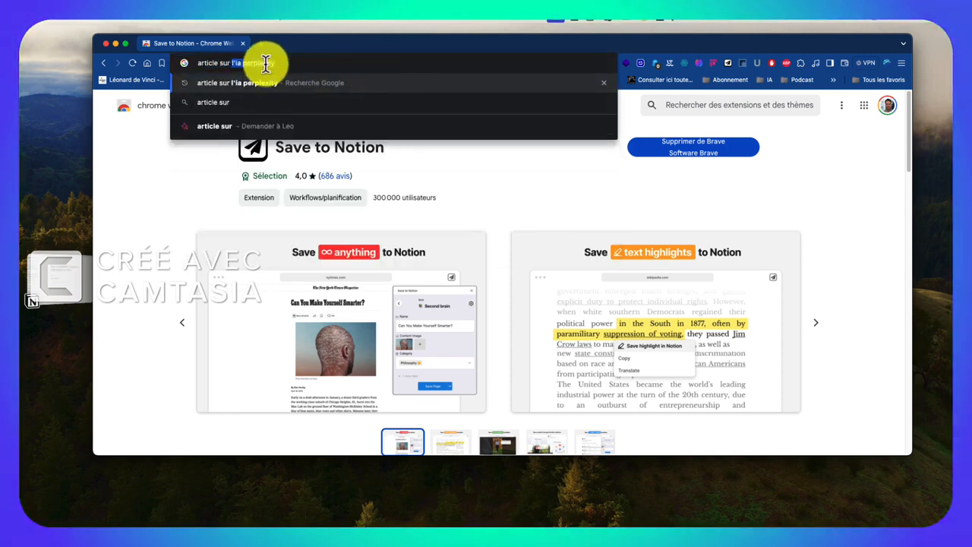
pyautogui.press('Return')
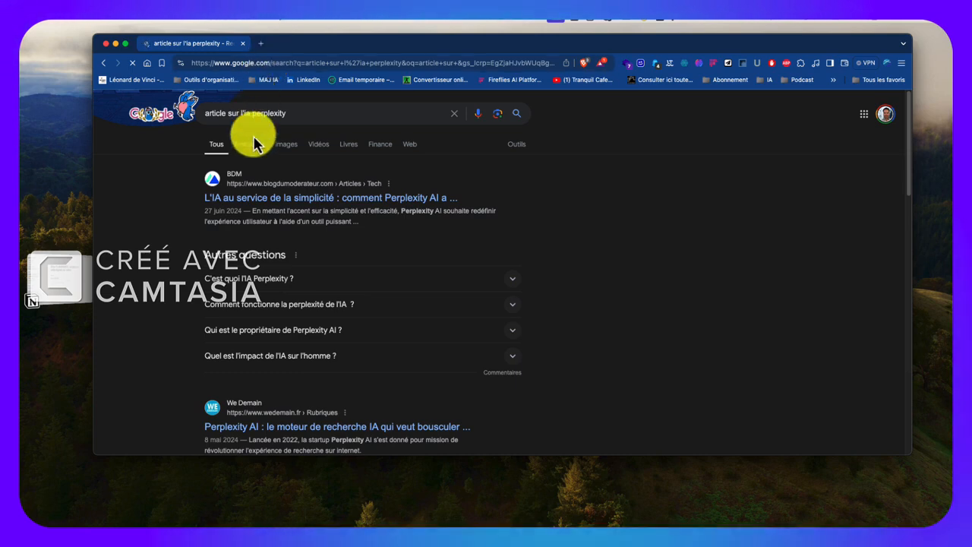
pyautogui.click(253, 146)
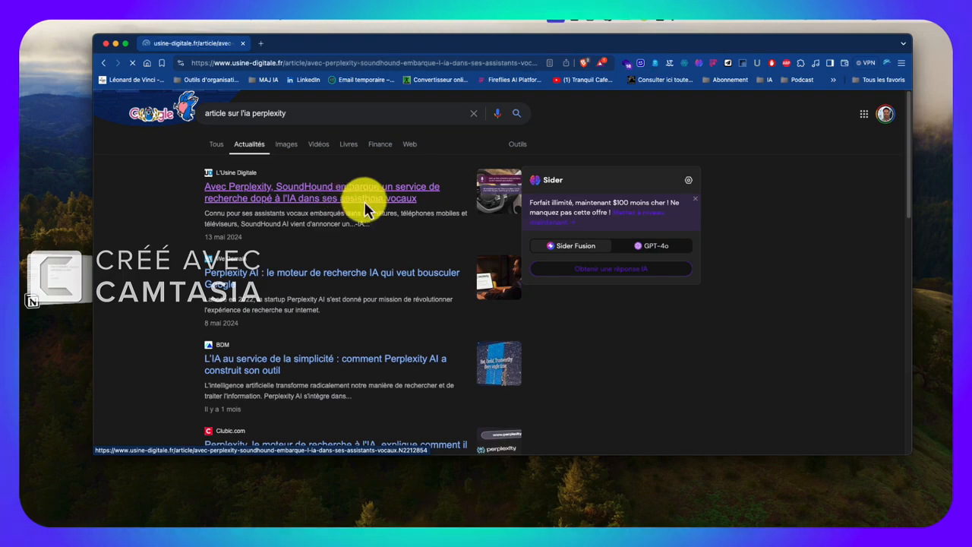
pyautogui.scroll(-5, 418, 277)
pyautogui.scroll(-8, 418, 277)
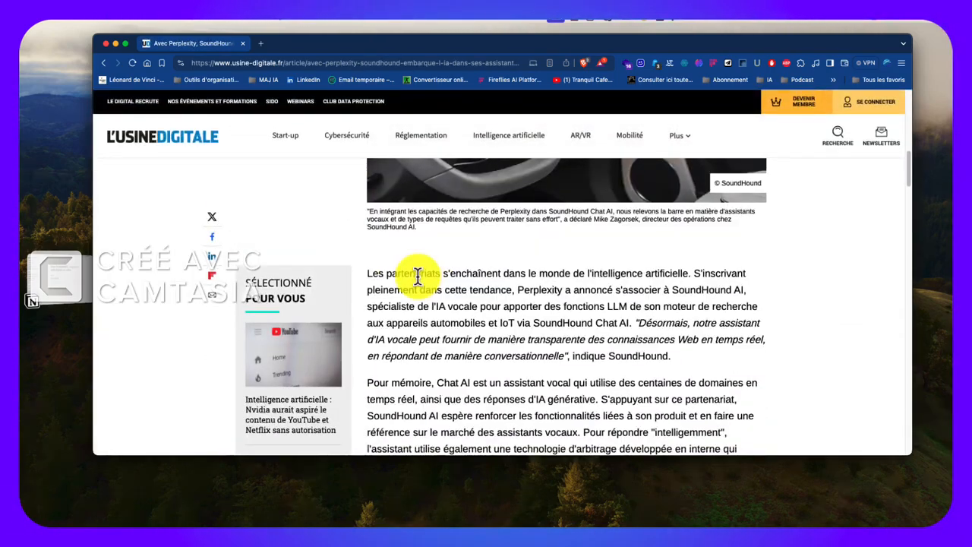
pyautogui.scroll(15, 418, 278)
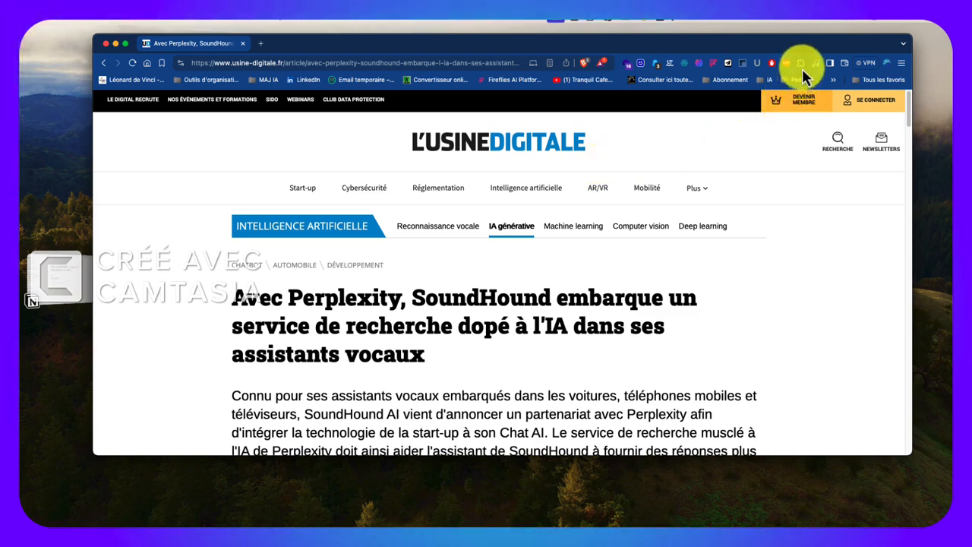
# Delete the existing "How To MBAMCI" form from the Save to Notion extension.
pyautogui.click(728, 65)
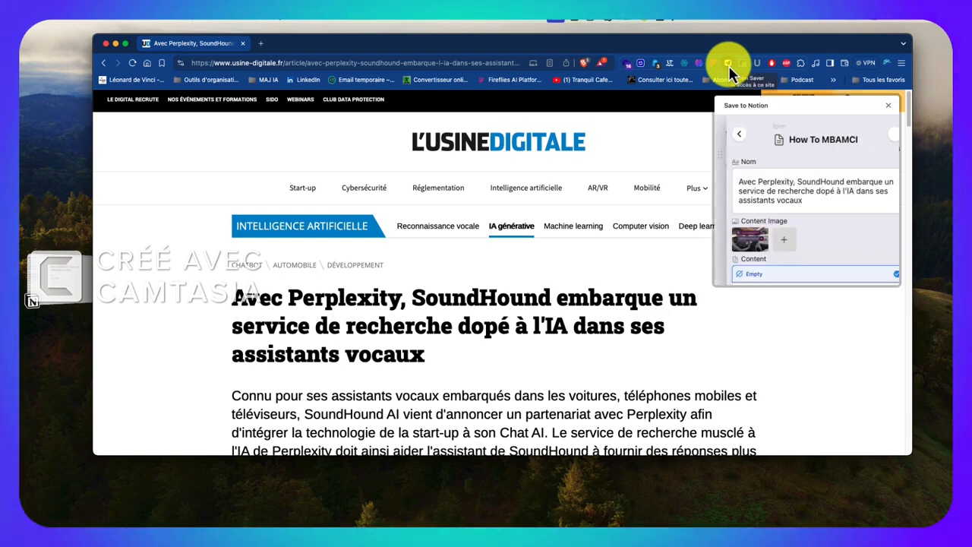
pyautogui.click(726, 134)
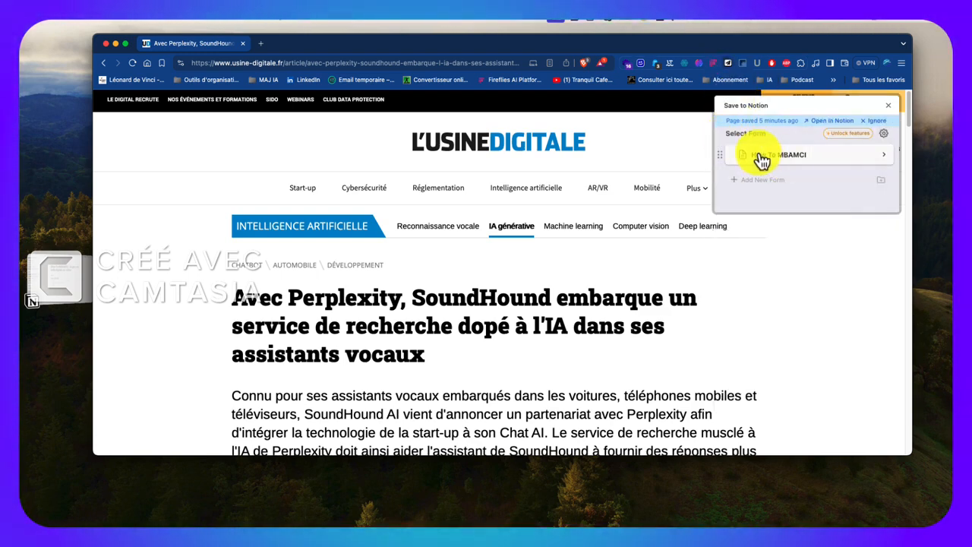
pyautogui.rightClick(723, 161)
pyautogui.click(739, 185)
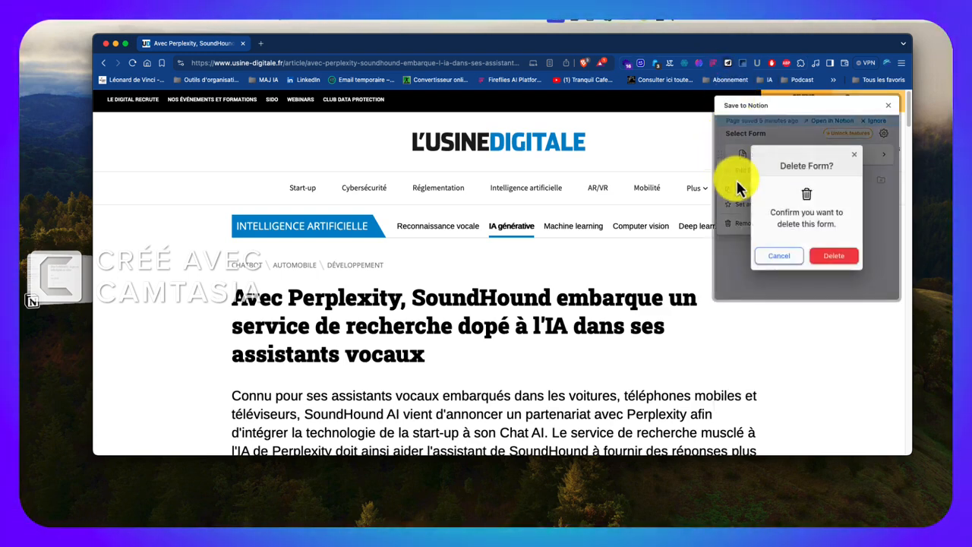
pyautogui.click(836, 259)
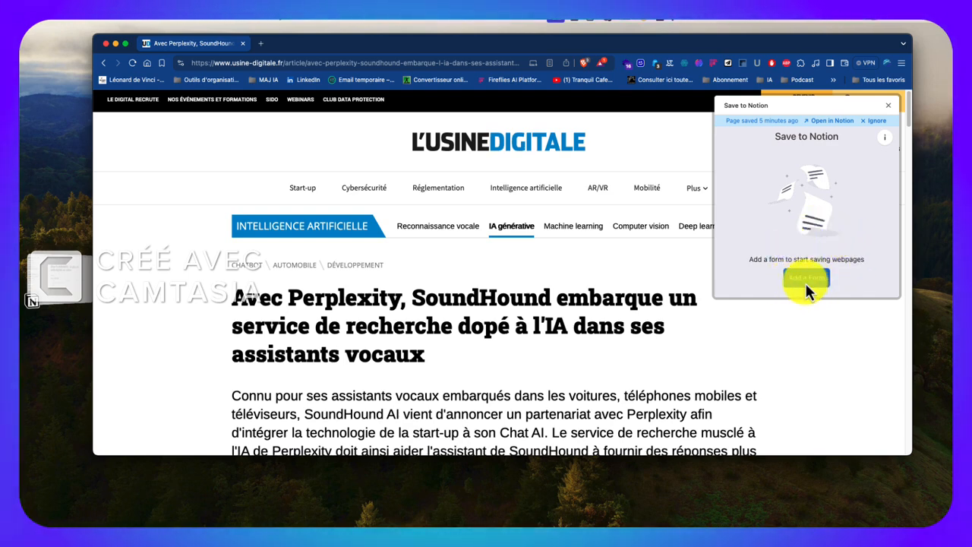
# Create a new Save to Notion form that adds pages to the "How to MBAMCI" database, keeping its default fields.
pyautogui.click(807, 279)
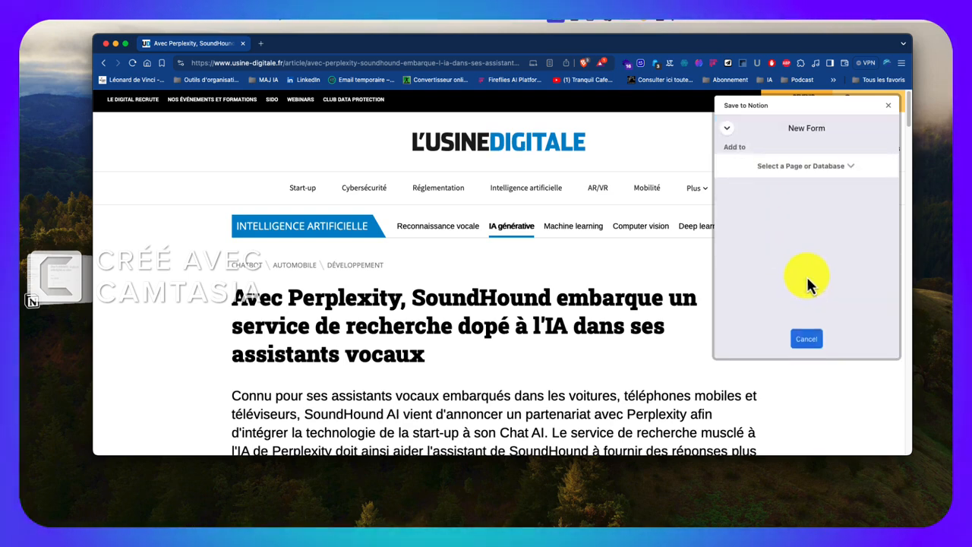
pyautogui.click(821, 179)
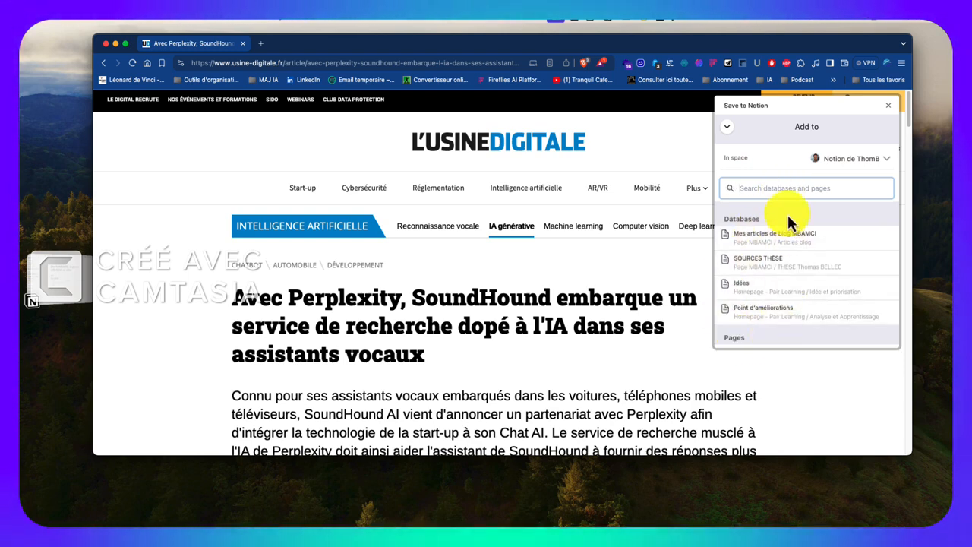
pyautogui.write('how to')
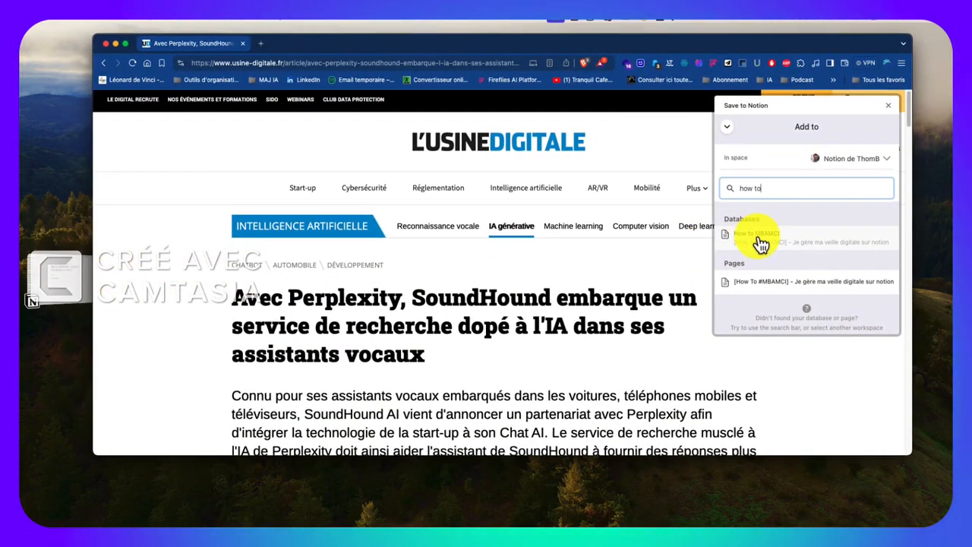
pyautogui.click(760, 243)
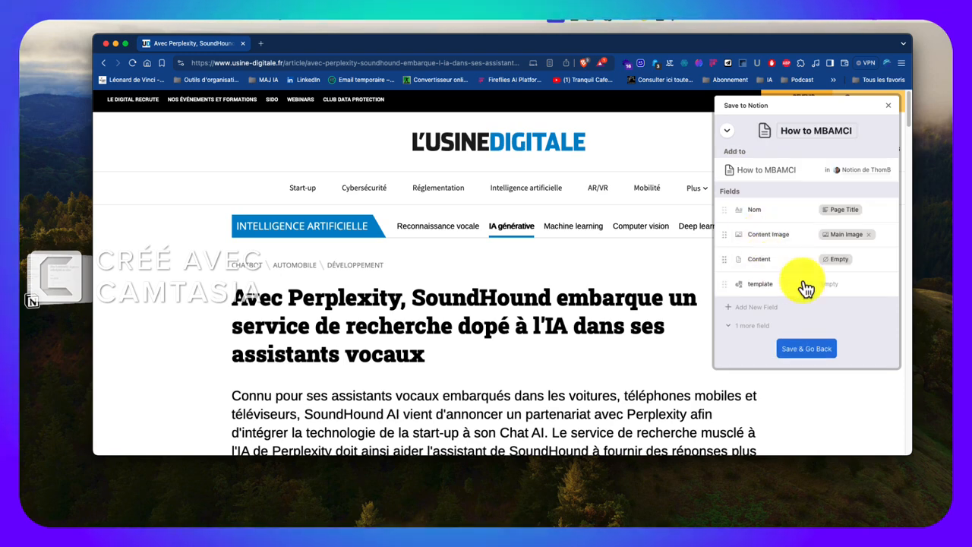
pyautogui.click(812, 353)
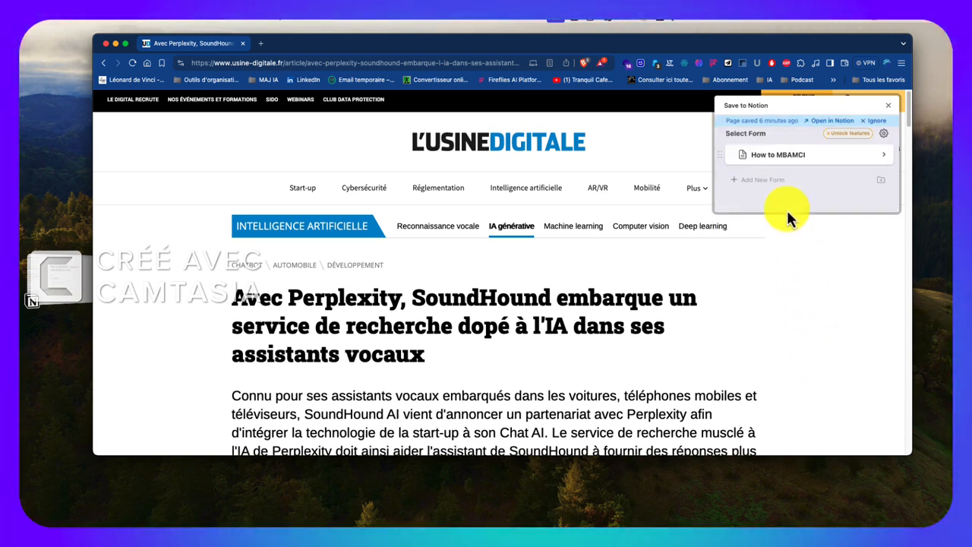
# Save the open article to Notion with the "How to MBAMCI" form and close the extension popup.
pyautogui.click(794, 159)
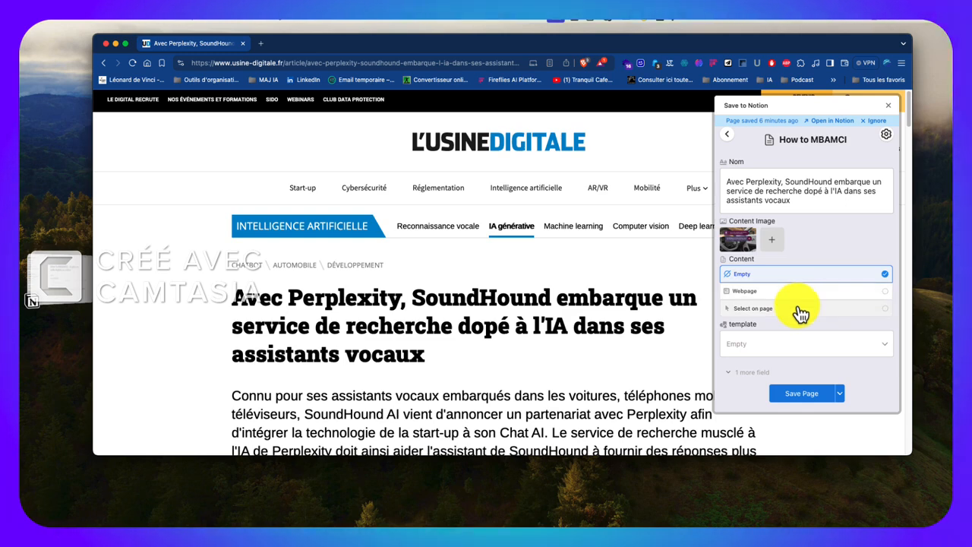
pyautogui.click(805, 395)
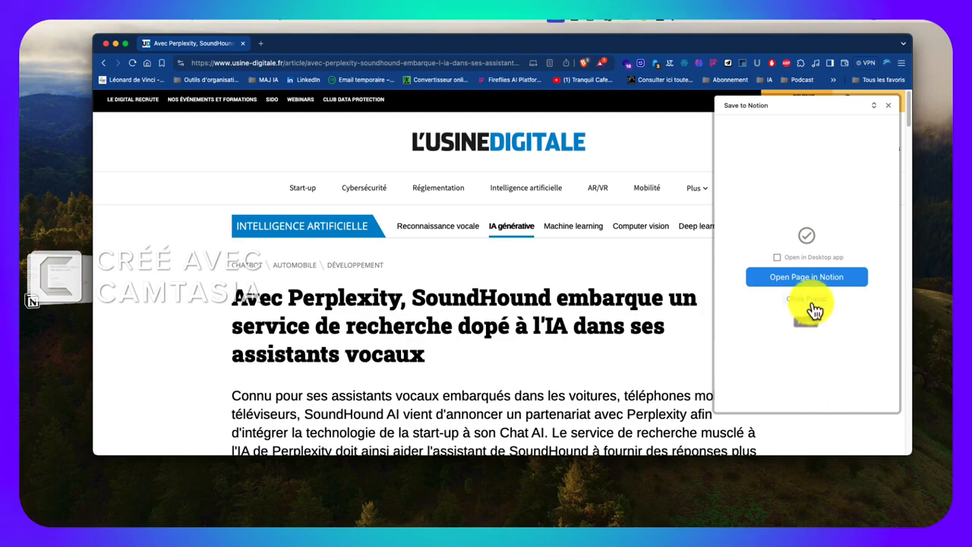
pyautogui.click(821, 304)
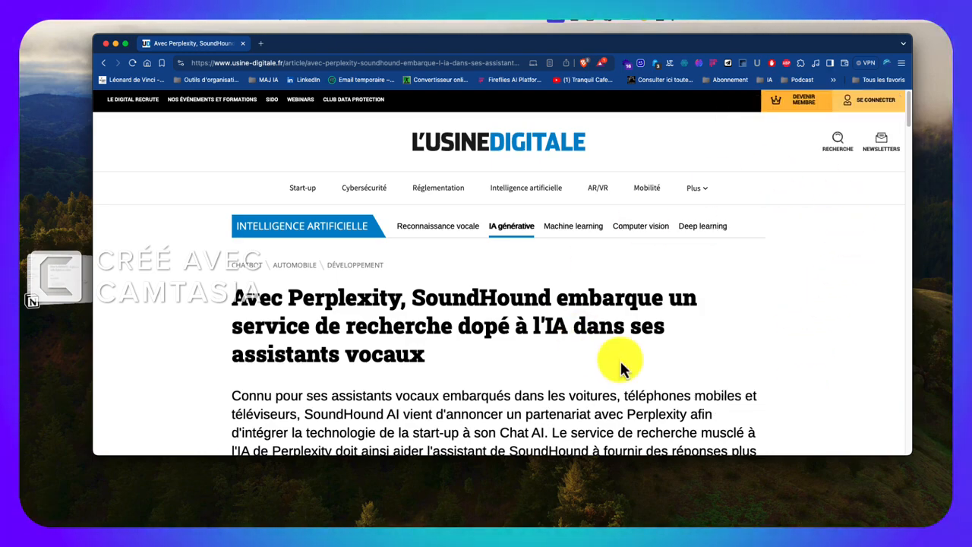
# Switch to Notion and generate the AI summary for the saved article's row in the How to MBAMCI table.
pyautogui.click(72, 274)
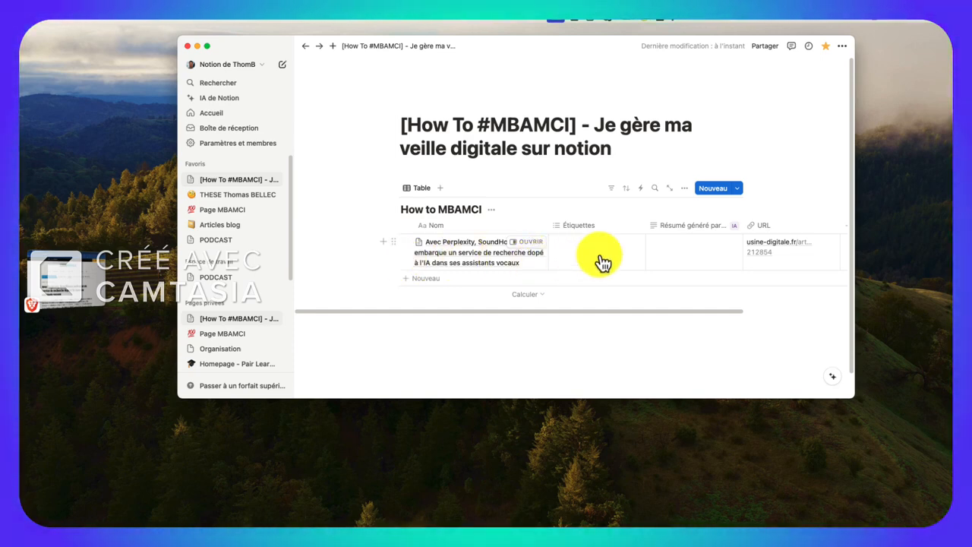
pyautogui.click(741, 253)
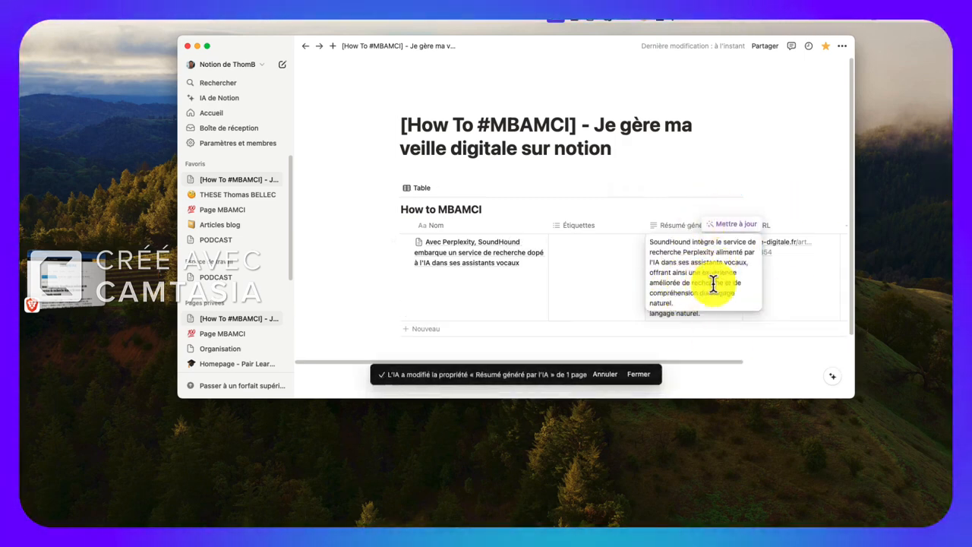
pyautogui.click(361, 267)
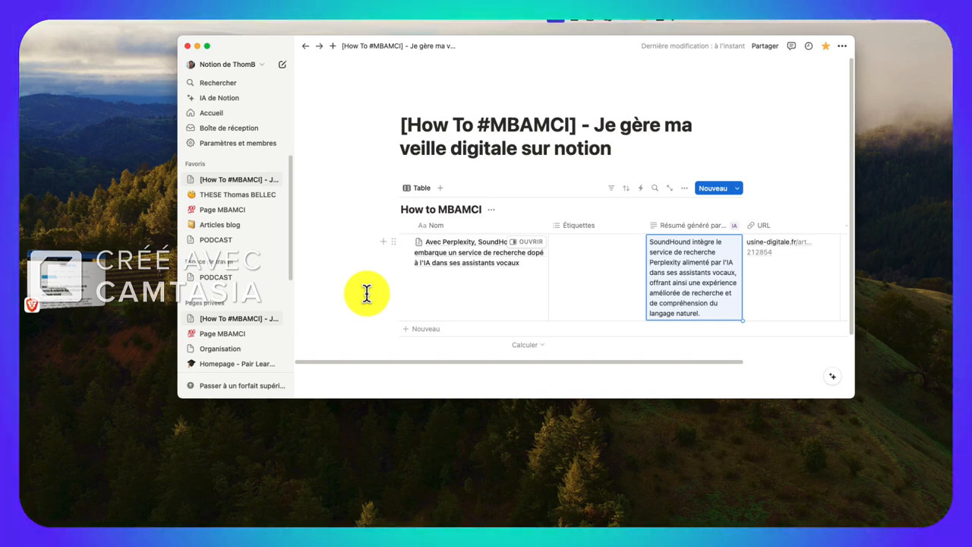
# Open the saved article's page from the How to MBAMCI table and insert an AI block ("bloc ia") below its image.
pyautogui.click(530, 252)
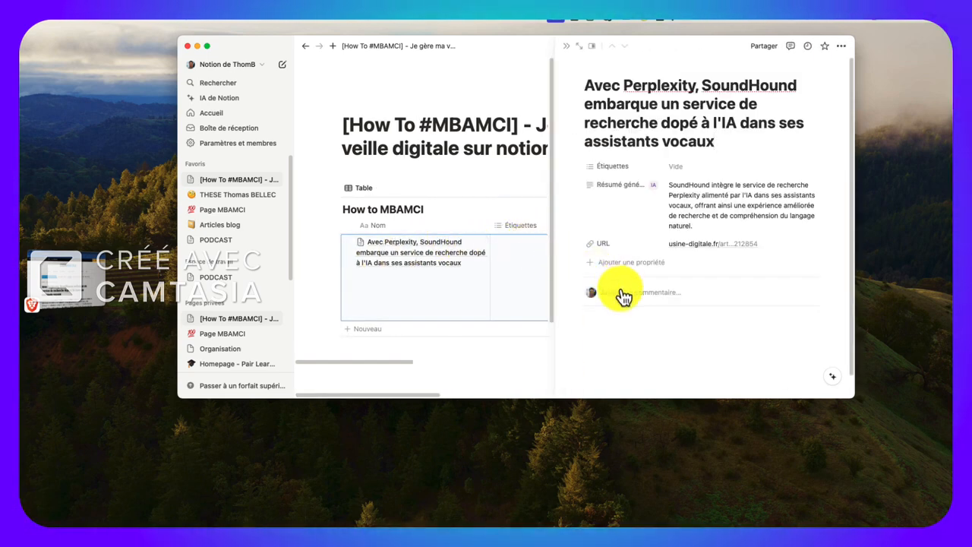
pyautogui.scroll(-4, 619, 294)
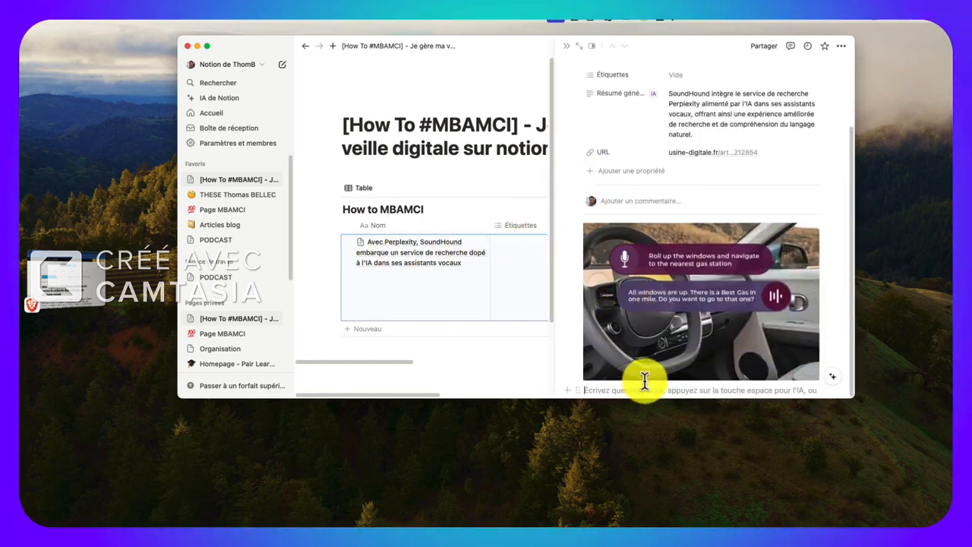
pyautogui.scroll(-1, 645, 380)
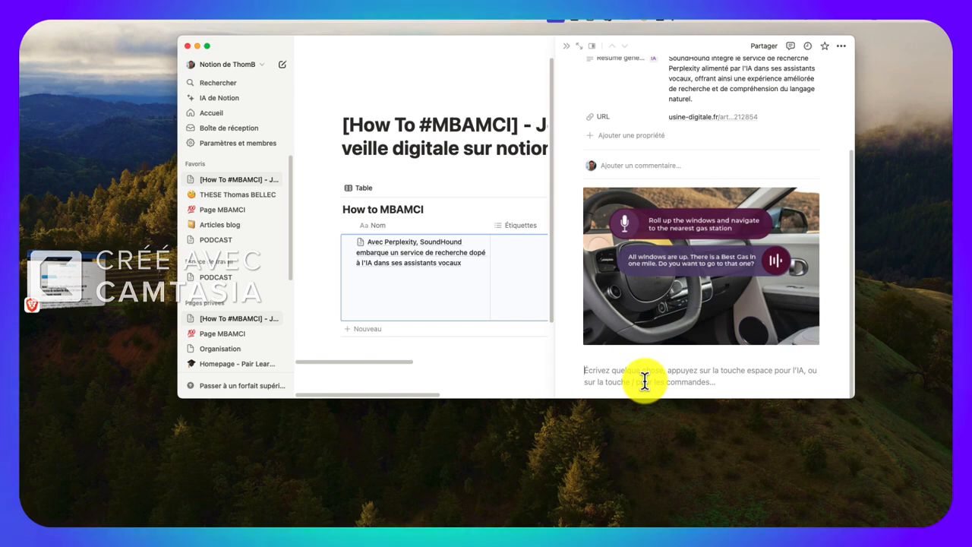
pyautogui.write('/')
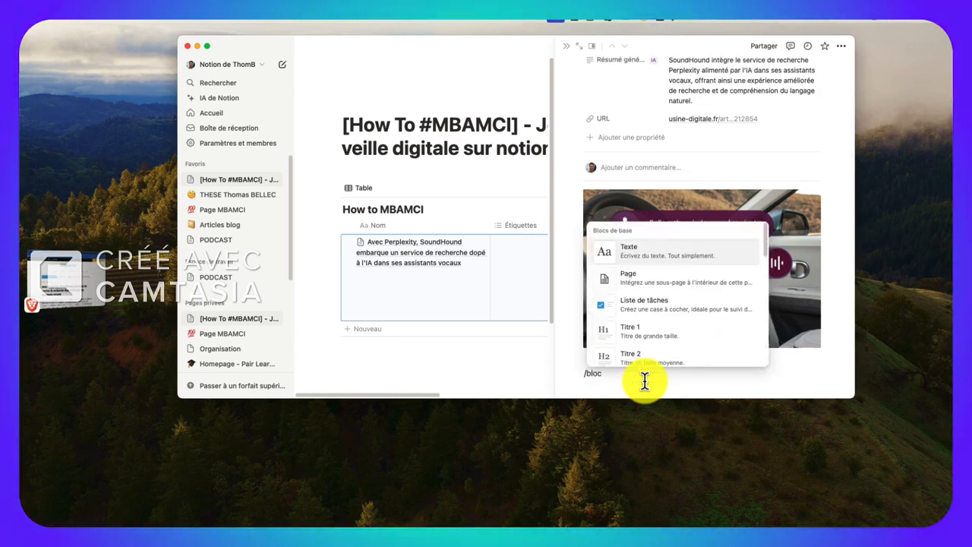
pyautogui.write('bloc')
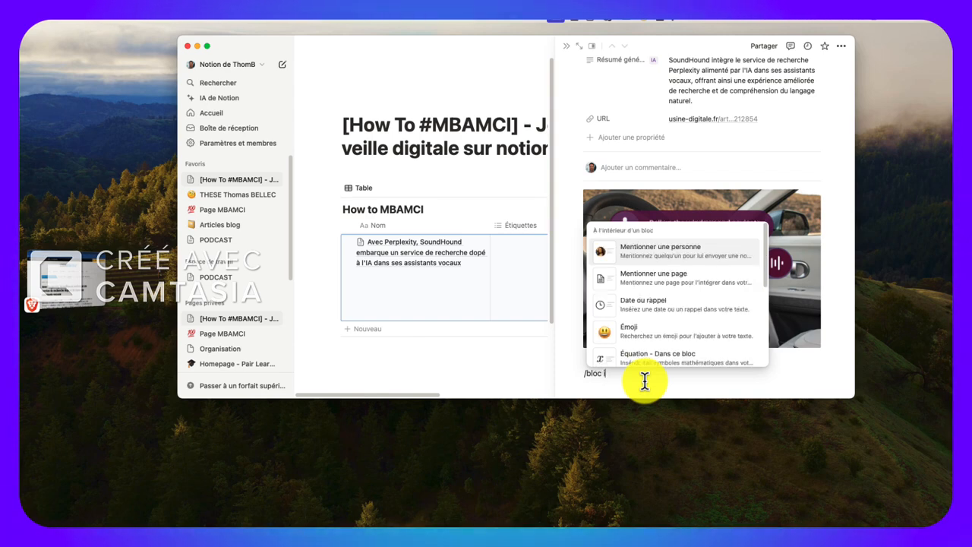
pyautogui.write(' ia')
pyautogui.click(665, 357)
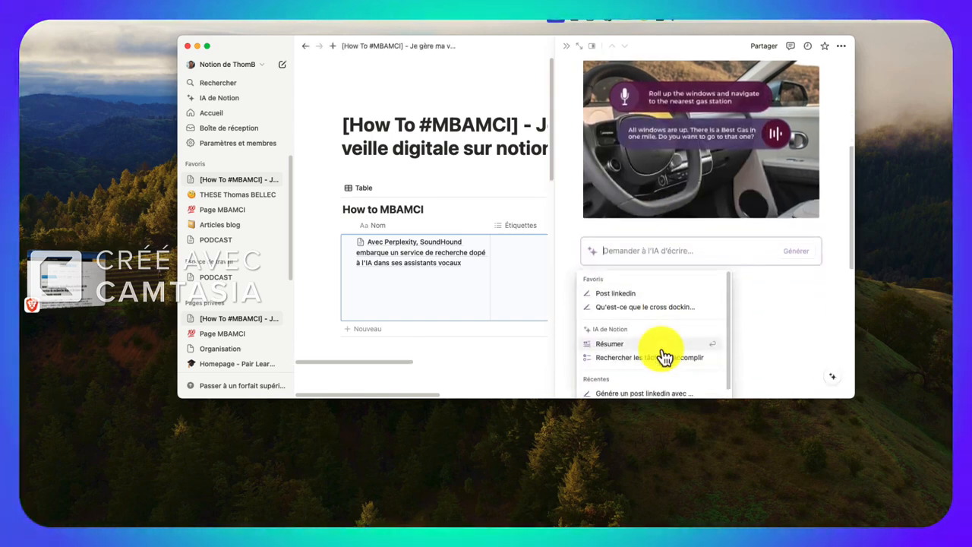
# Generate a LinkedIn post in the AI block with the favourite "Post linkedin" prompt.
pyautogui.click(621, 296)
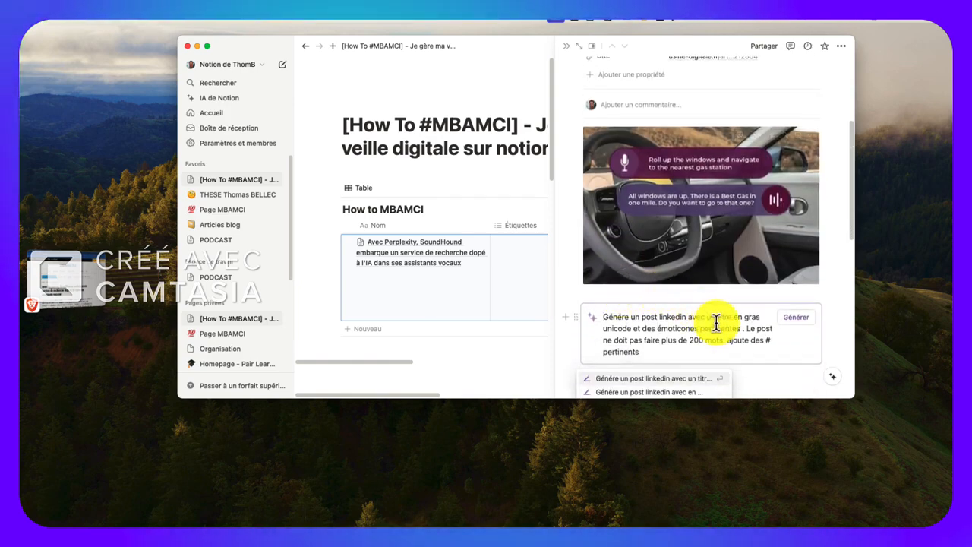
pyautogui.press('Return')
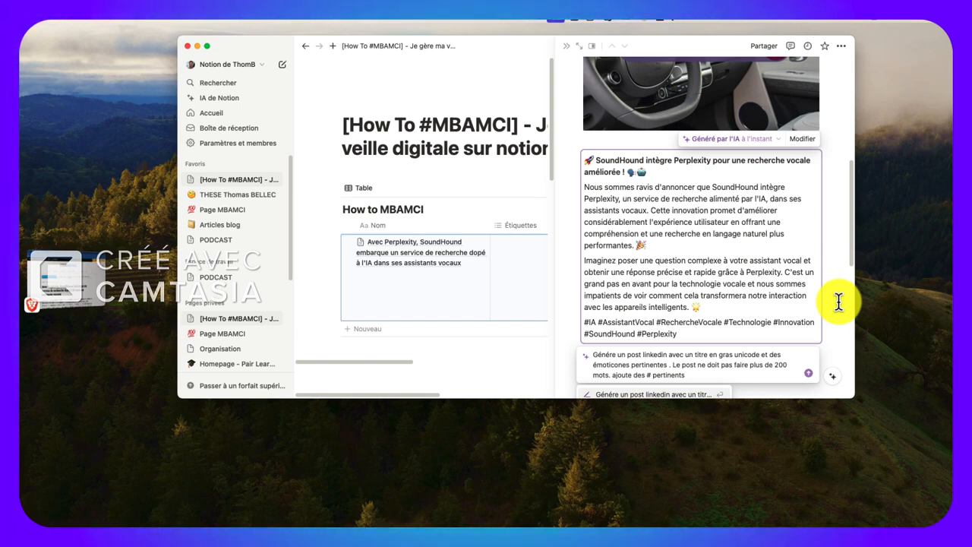
# Regenerate the LinkedIn post with the same prompt and close the article's page to return to the full table.
pyautogui.click(838, 302)
pyautogui.press('super+z')
pyautogui.click(796, 333)
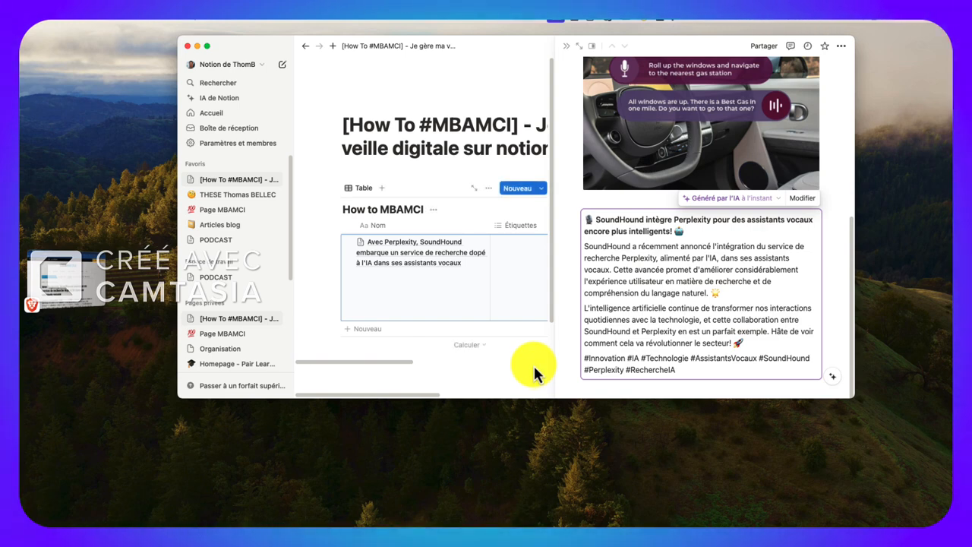
pyautogui.hscroll(5, 534, 370)
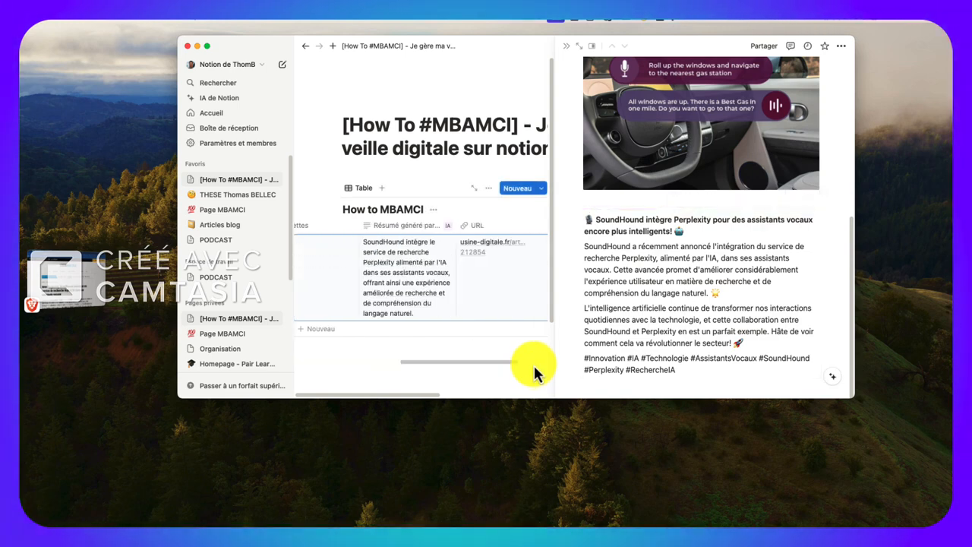
pyautogui.click(566, 47)
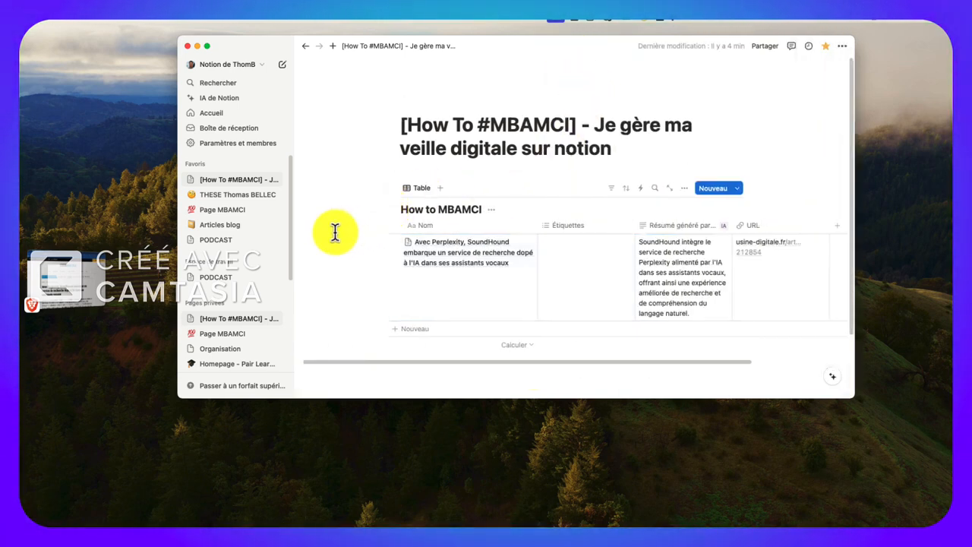